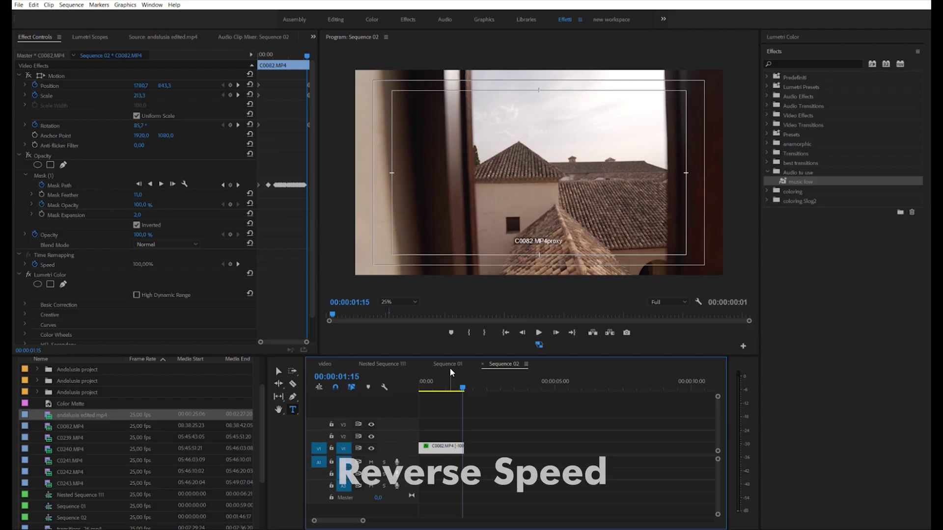
Keyframe C0082 from scale 220/120 and 90° rotation back to 0, then preview
left_click_drag(463, 380, 422, 382)
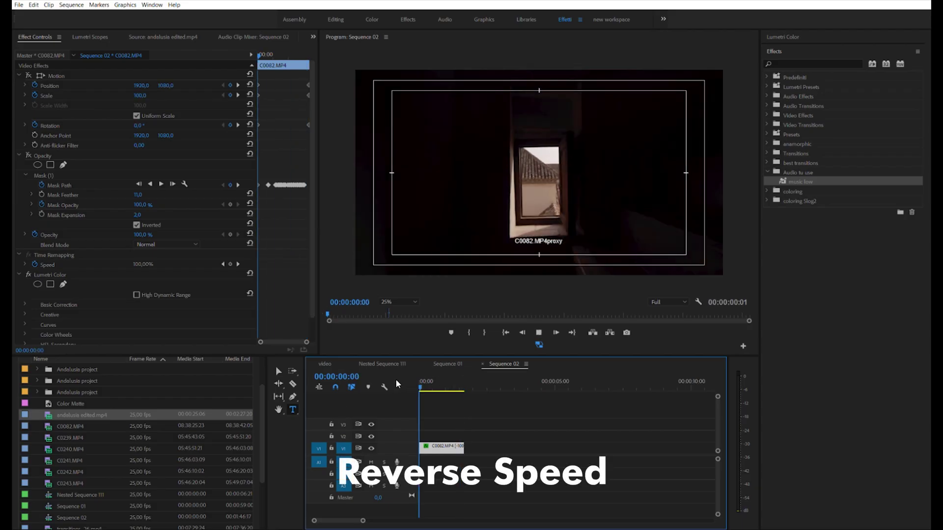
key("space")
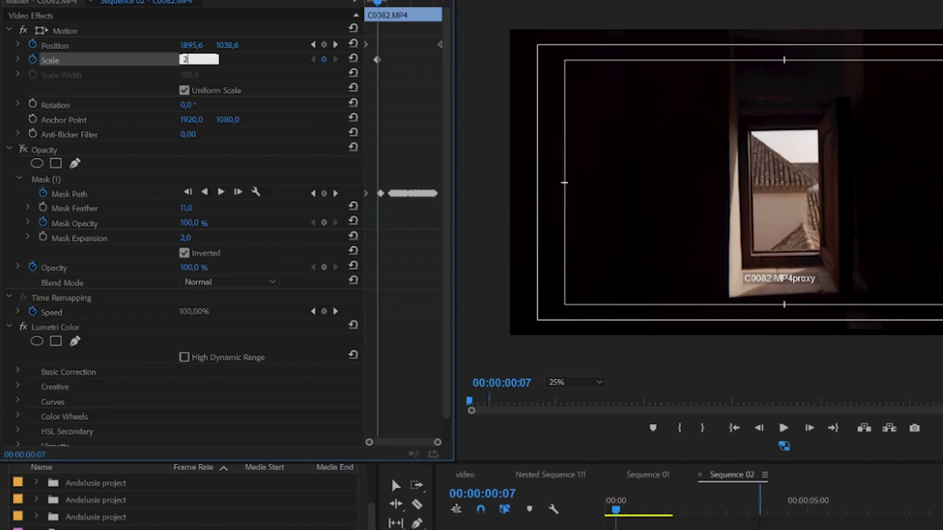
key("Return")
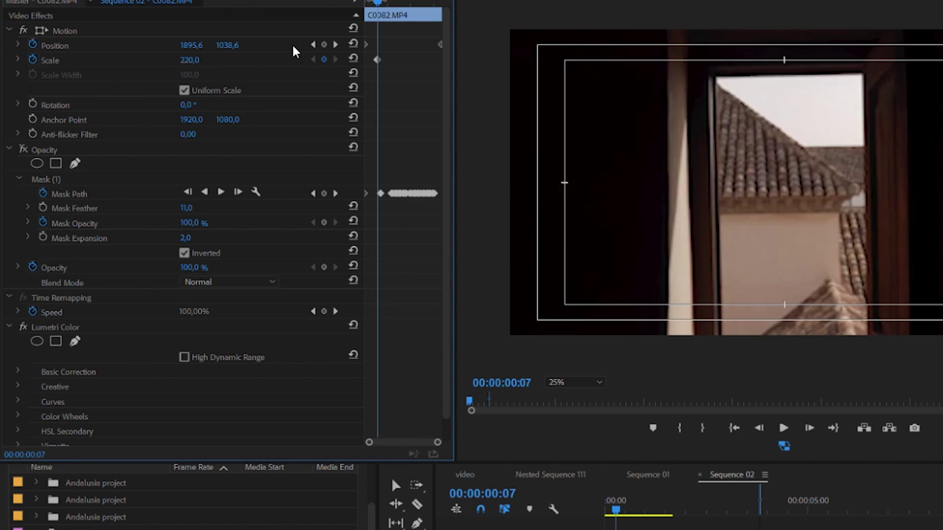
key("ctrl+z")
type("90")
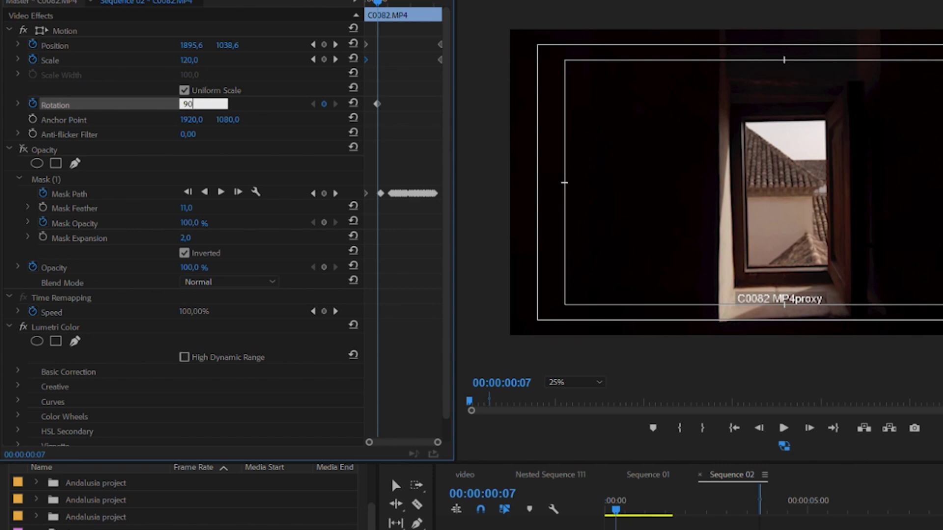
key("Return")
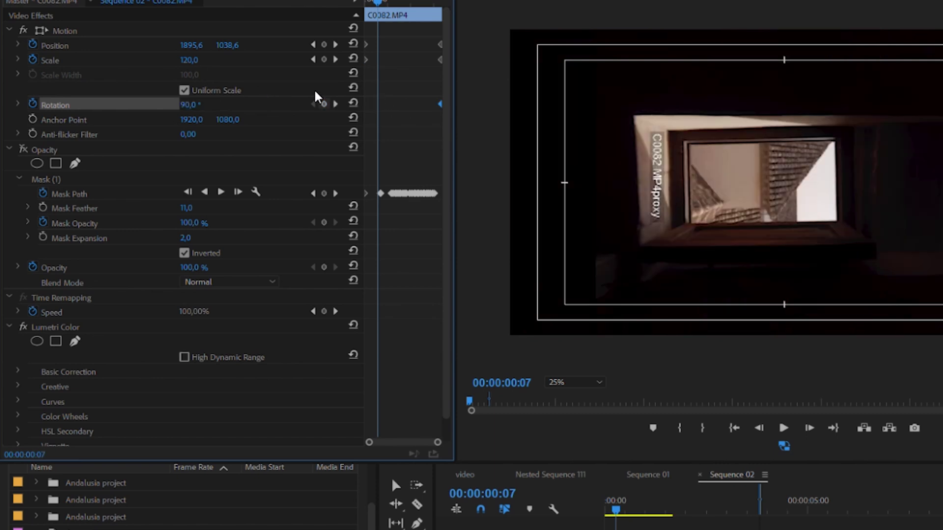
left_click(353, 102)
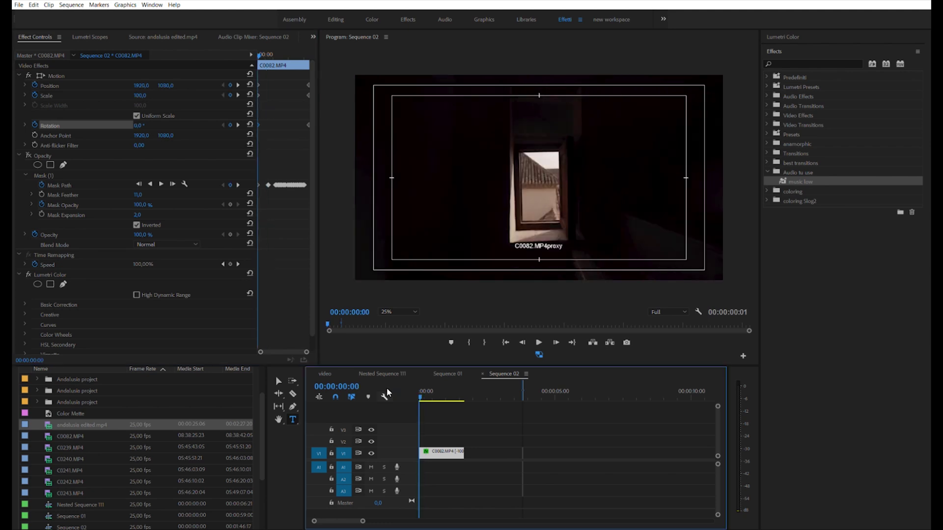
key("space")
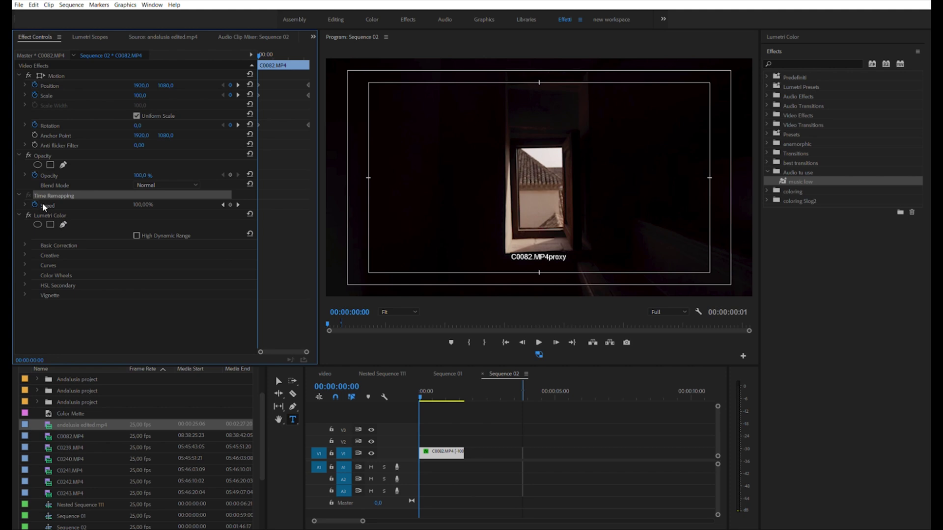
Delete C0082's Lumetri Color and draw an inverted pen mask around the window
left_click(43, 209)
key("Delete")
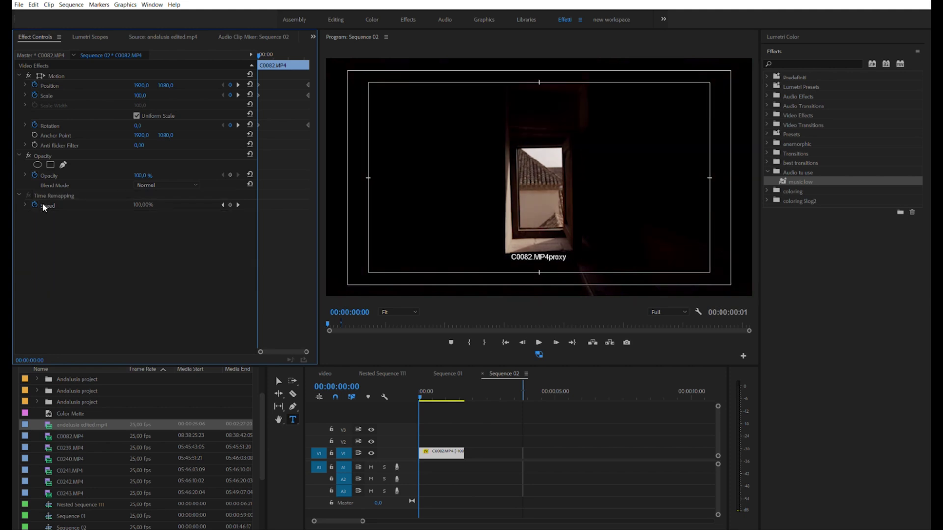
left_click(61, 164)
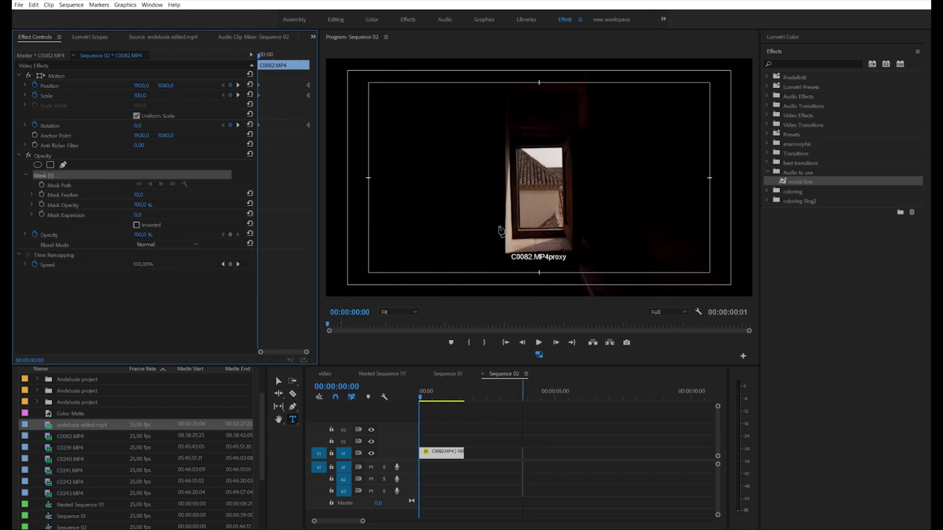
left_click(520, 230)
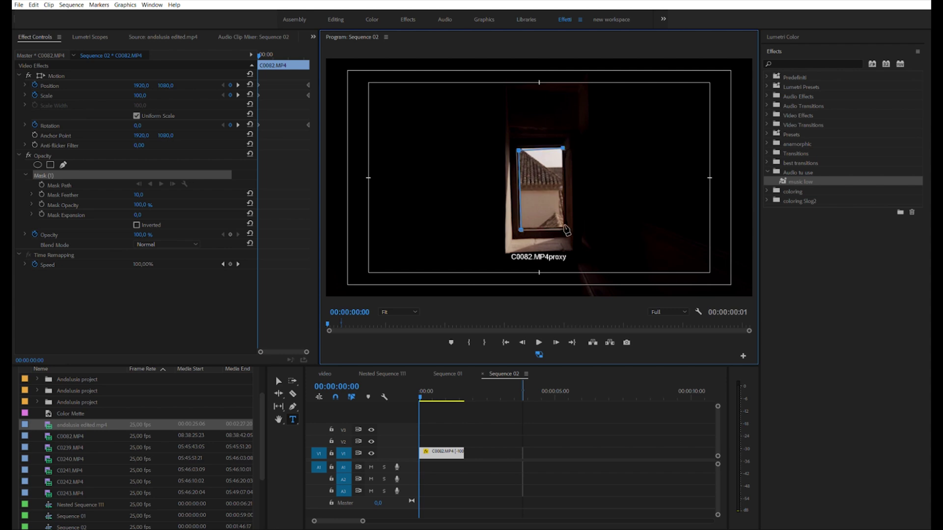
left_click(521, 228)
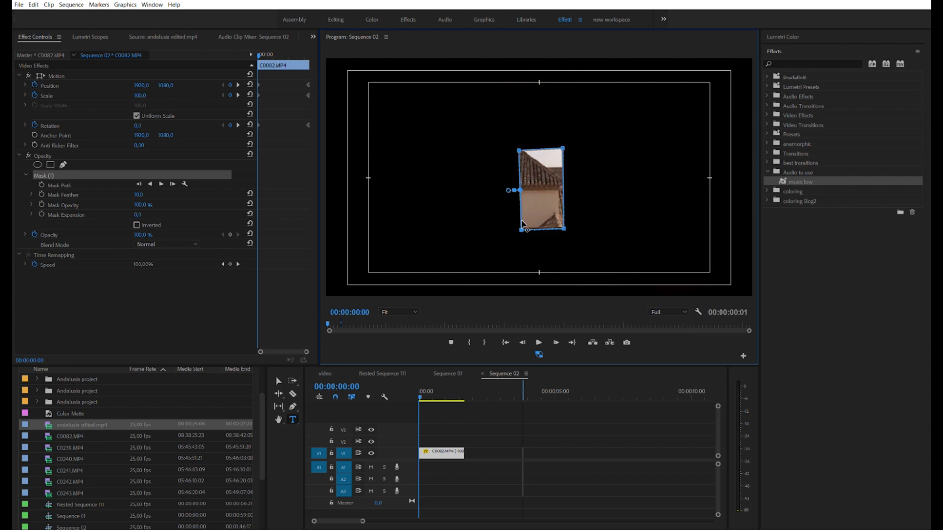
left_click(136, 225)
key("space")
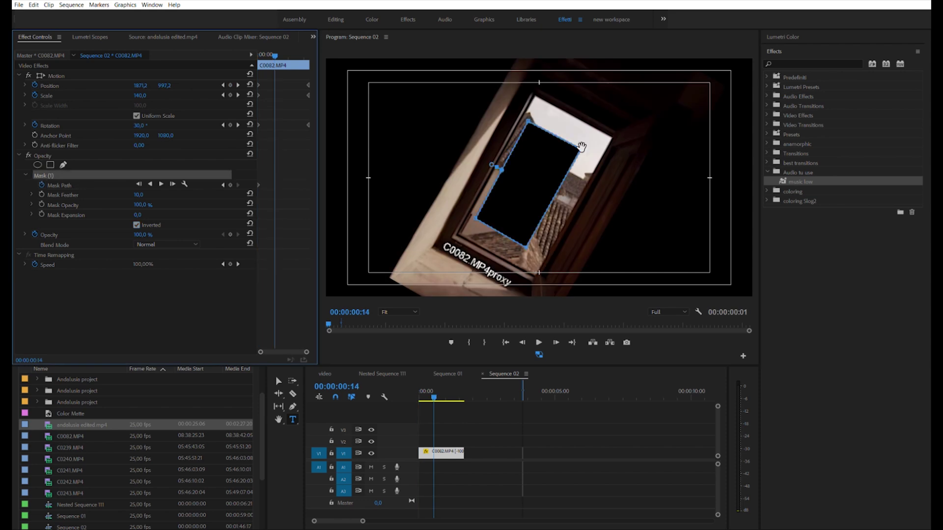
Fit the mask corners to the window frame, keyframe Mask Path, and preview from the start
left_click_drag(580, 146, 615, 131)
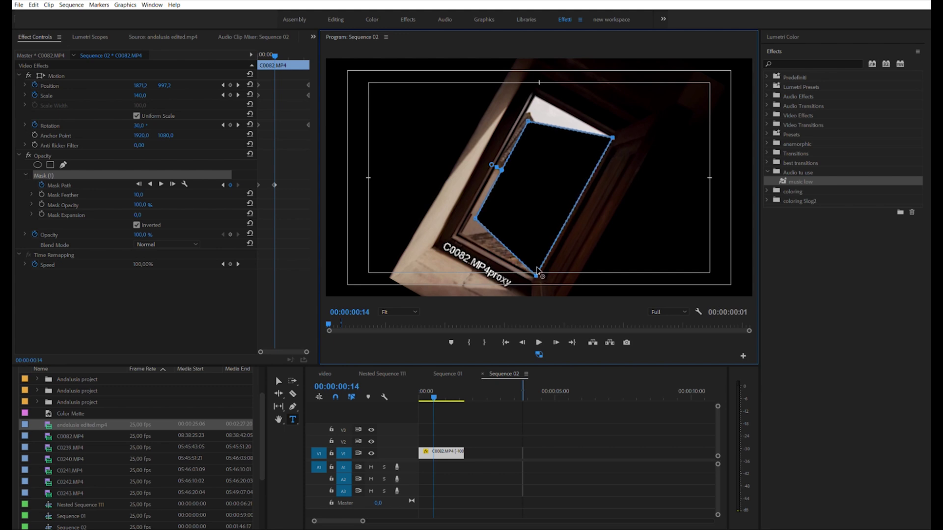
left_click_drag(476, 214, 462, 229)
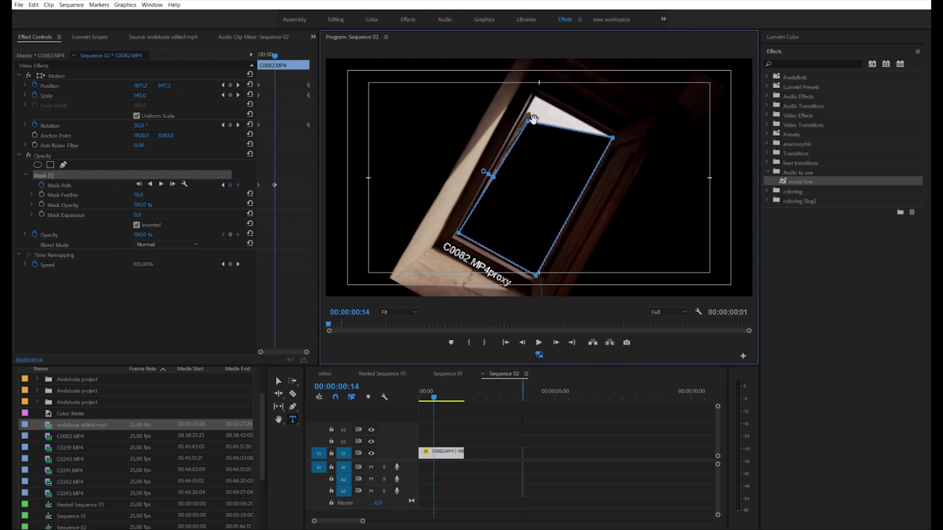
left_click(60, 305)
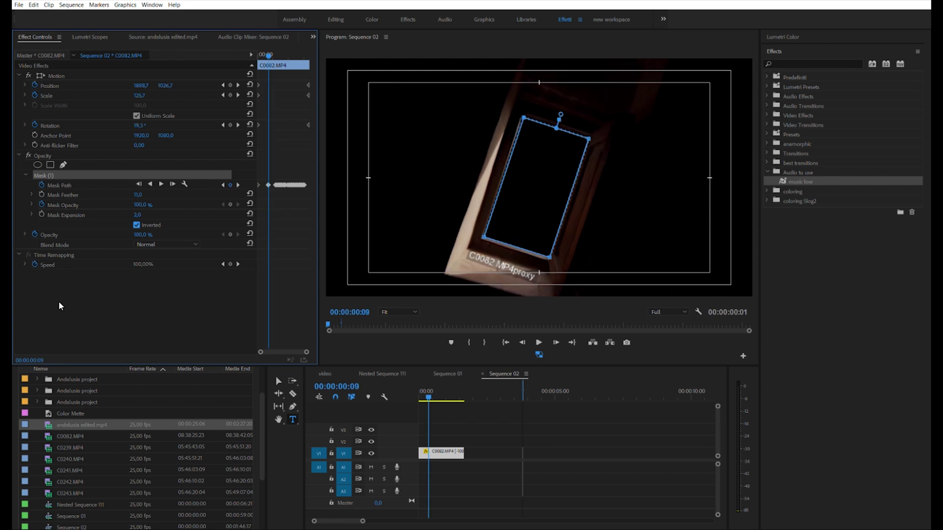
key("Right")
key("Right")
key("Right")
key("Right")
key("Right")
key("Right")
key("Right")
key("Right")
key("Right")
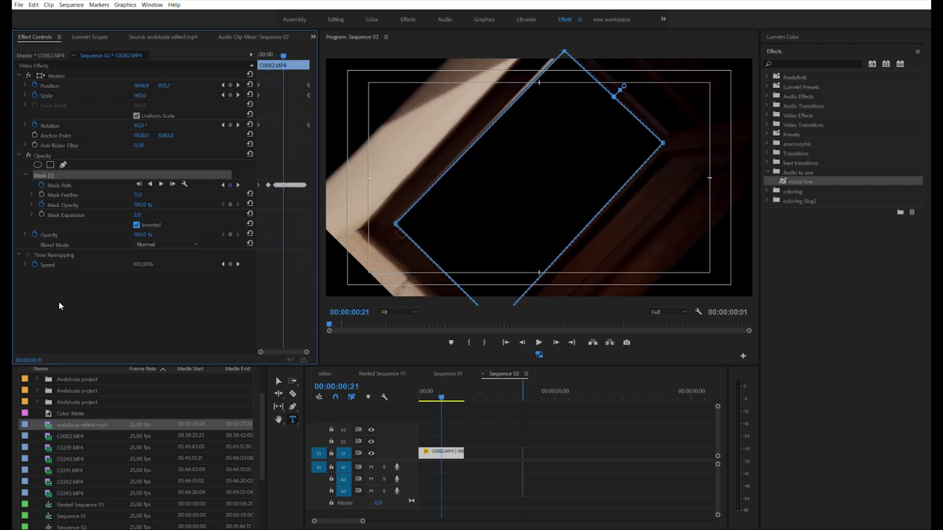
key("Right")
key("Right")
key("Right")
key("Right")
key("Right")
key("Right")
key("Right")
key("Right")
key("Right")
key("Right")
key("Right")
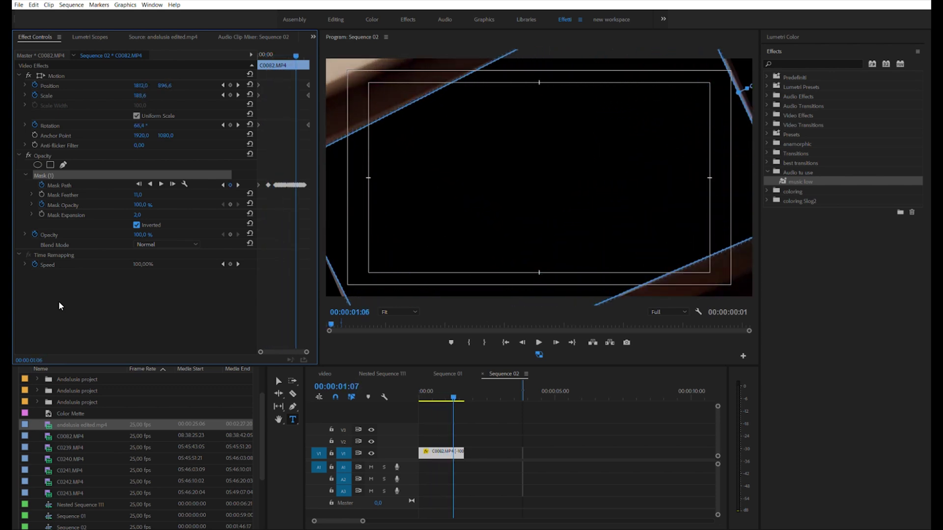
key("Right")
key("Right")
left_click(393, 387)
key("Home")
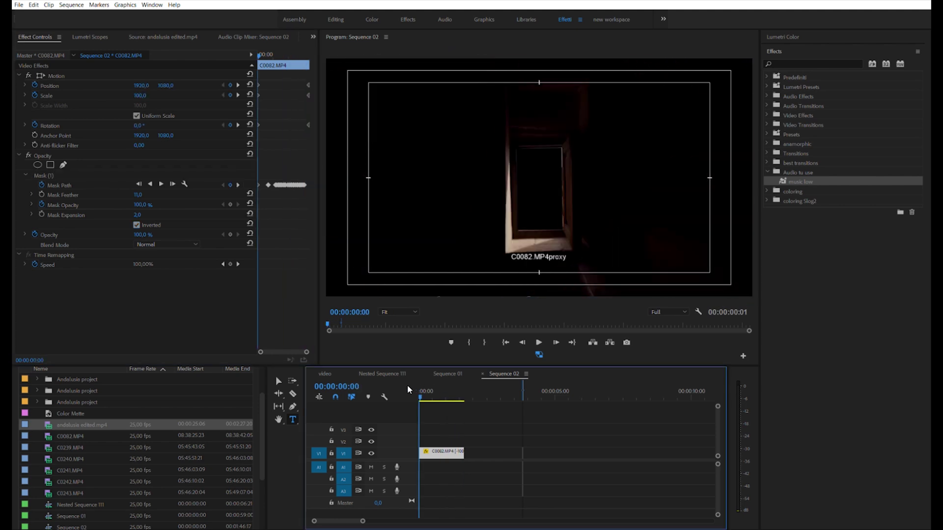
key("space")
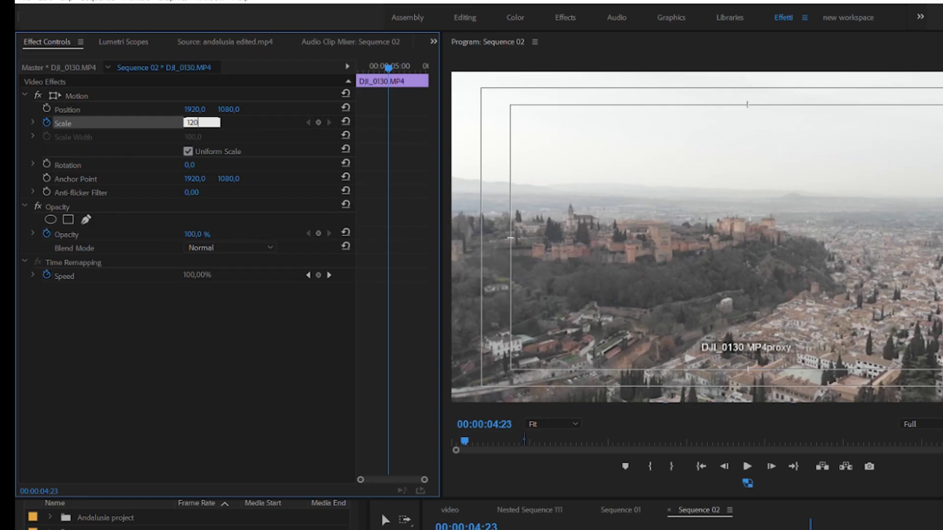
Keyframe DJI_0130's scale from 120 down to 100 and Position X to 2364
key("Return")
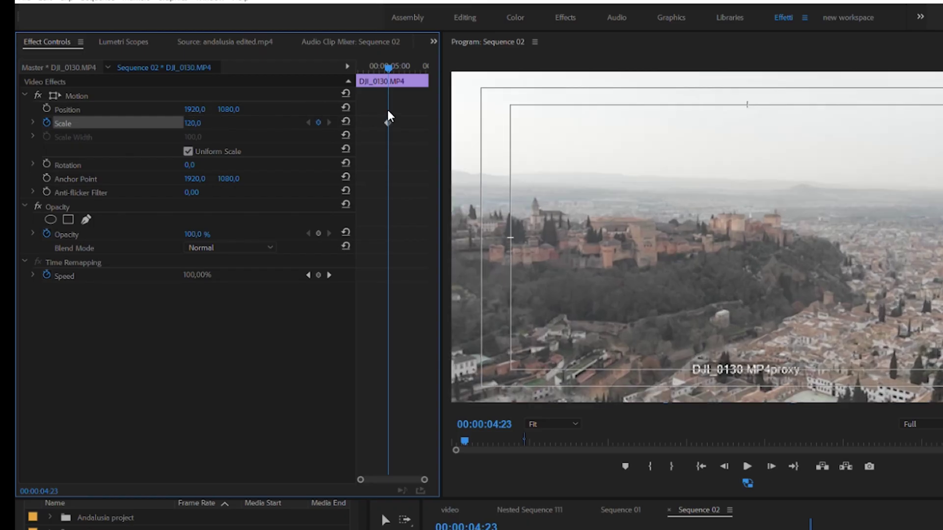
left_click_drag(386, 119, 526, 140)
left_click(347, 121)
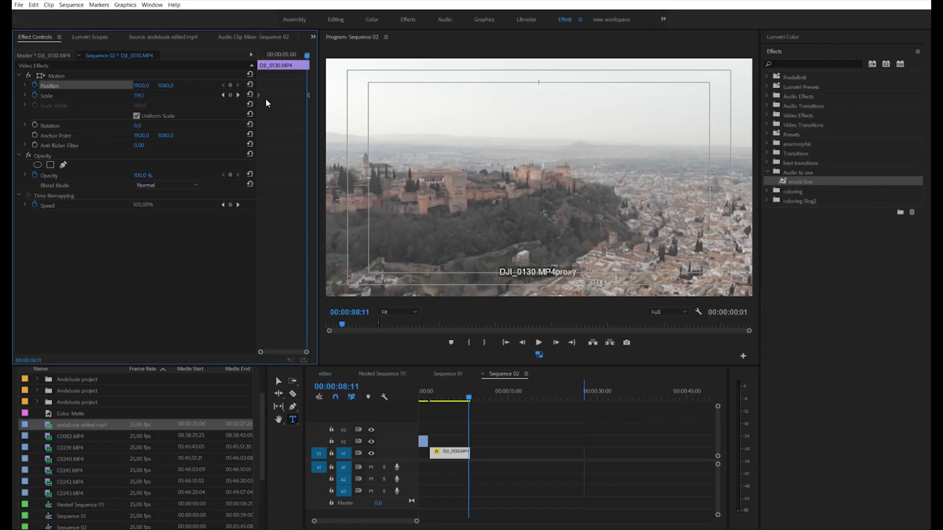
left_click_drag(149, 81, 360, 383)
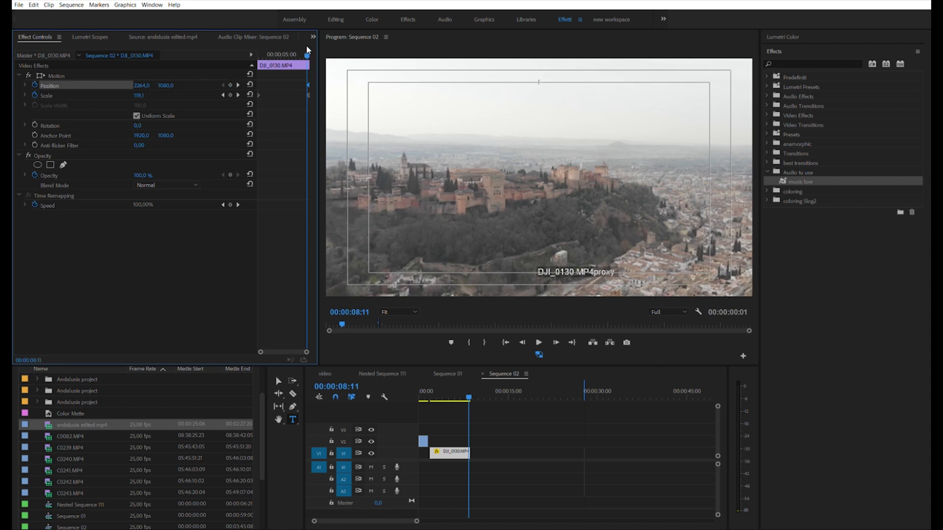
Preview the drone animation and move DJI_0130 to the sequence start
left_click_drag(307, 54, 273, 54)
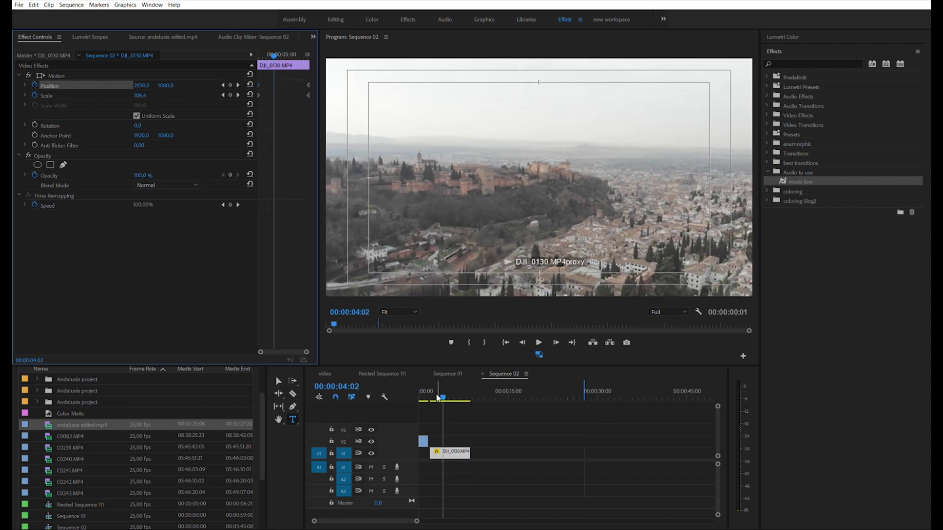
left_click(431, 390)
key("space")
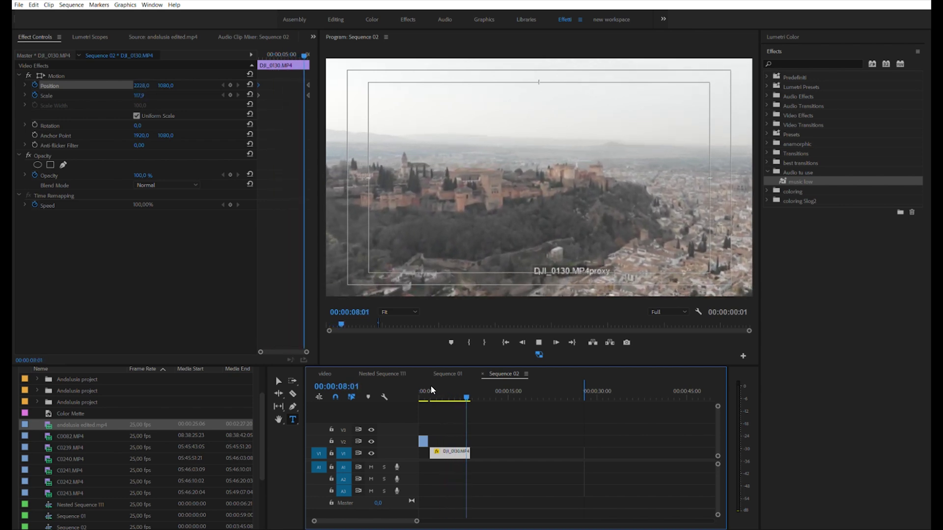
left_click_drag(448, 451, 437, 448)
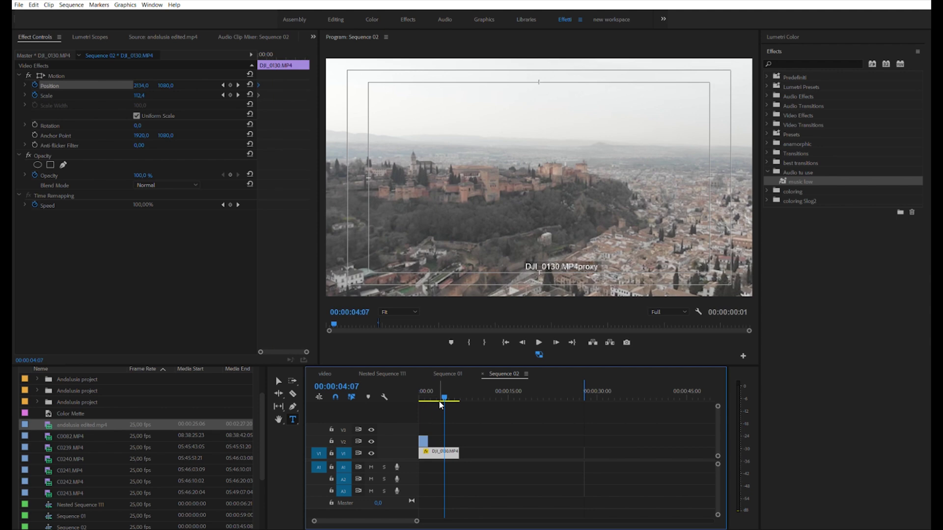
key("Home")
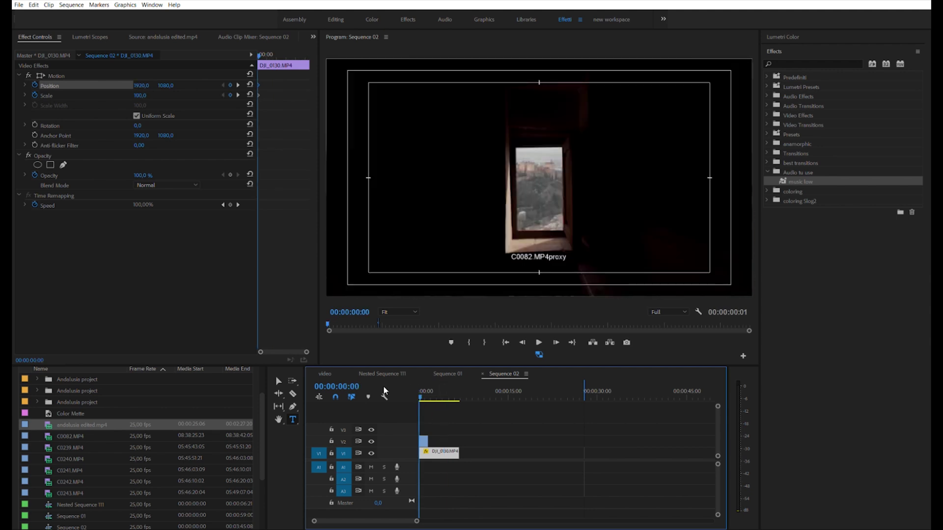
Play the sequence from the start and jump back to the opening frames
key("space")
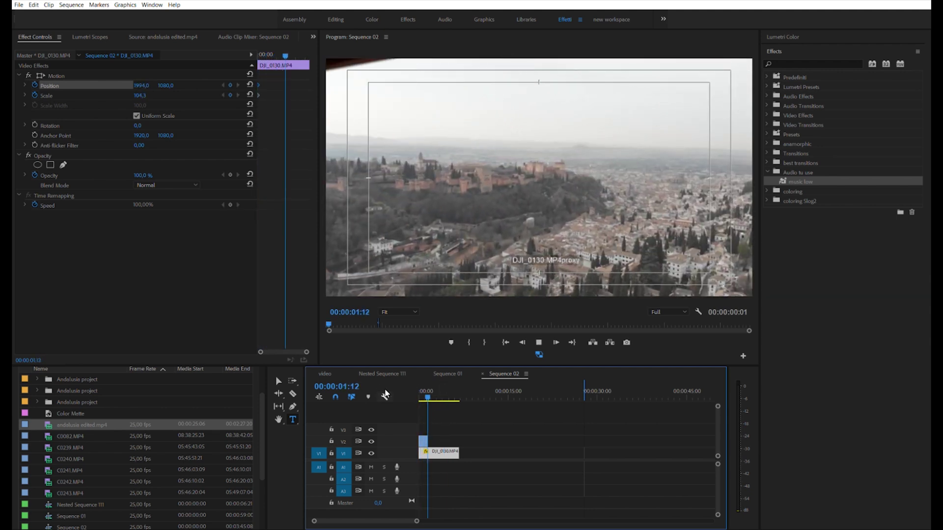
key("Home")
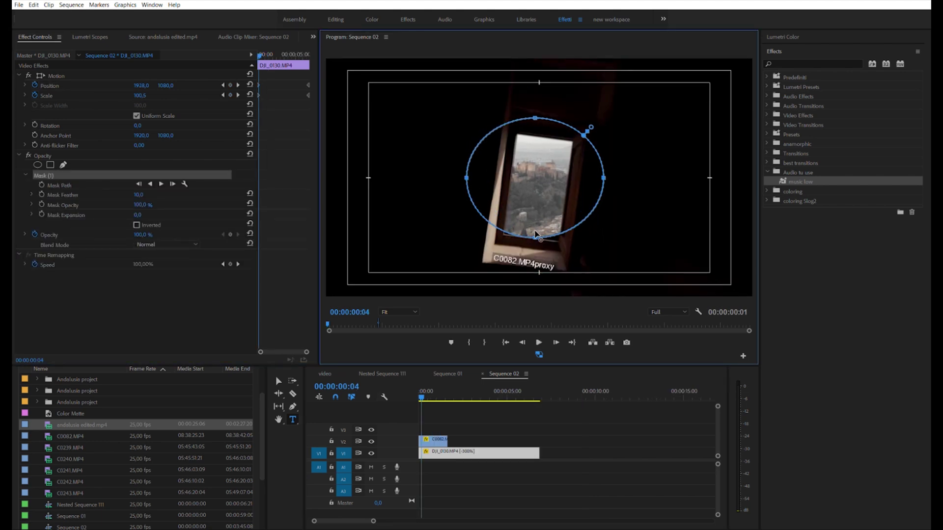
Keyframe the ellipse Mask Path and widen the ellipse to fit the window
left_click(259, 180)
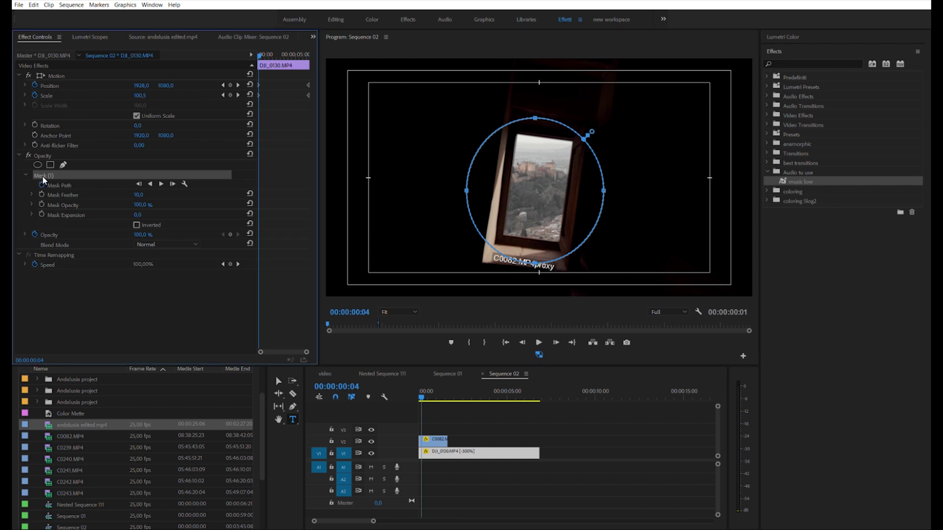
left_click_drag(262, 55, 263, 52)
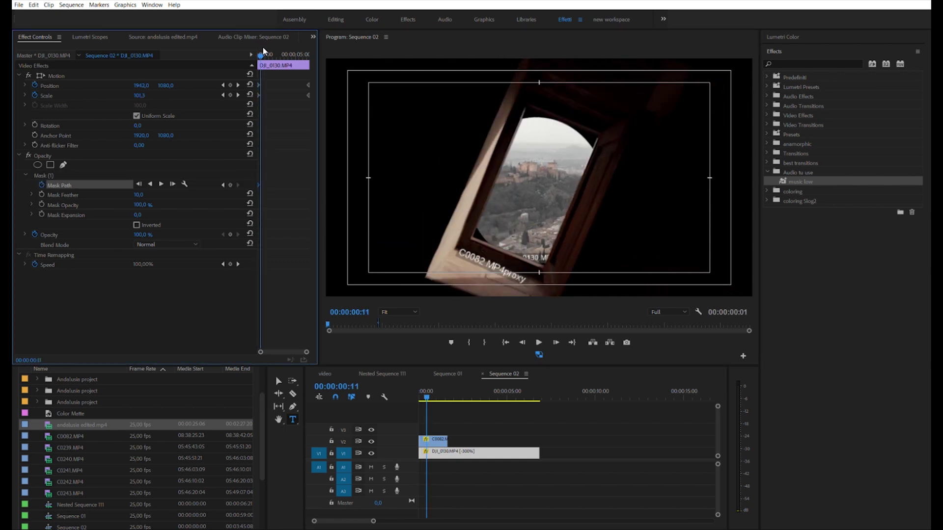
left_click(66, 176)
left_click(528, 92)
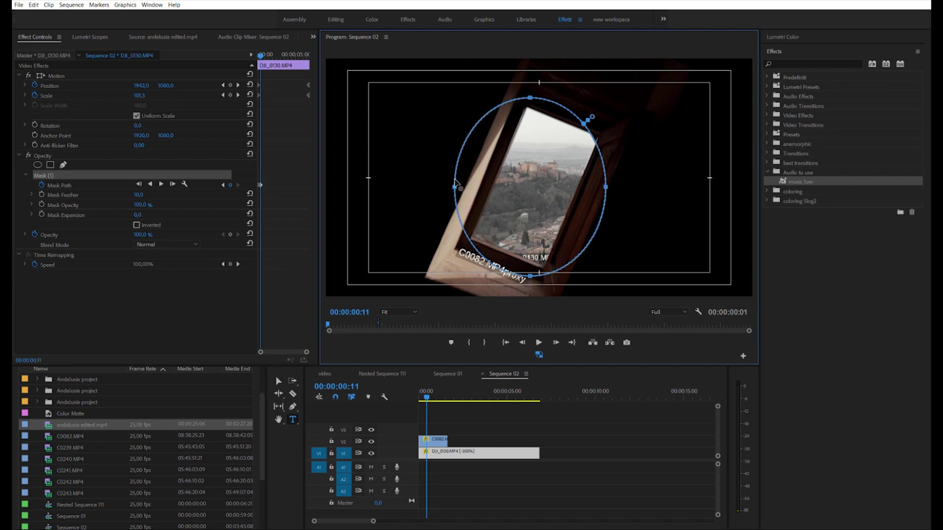
left_click_drag(609, 181, 623, 183)
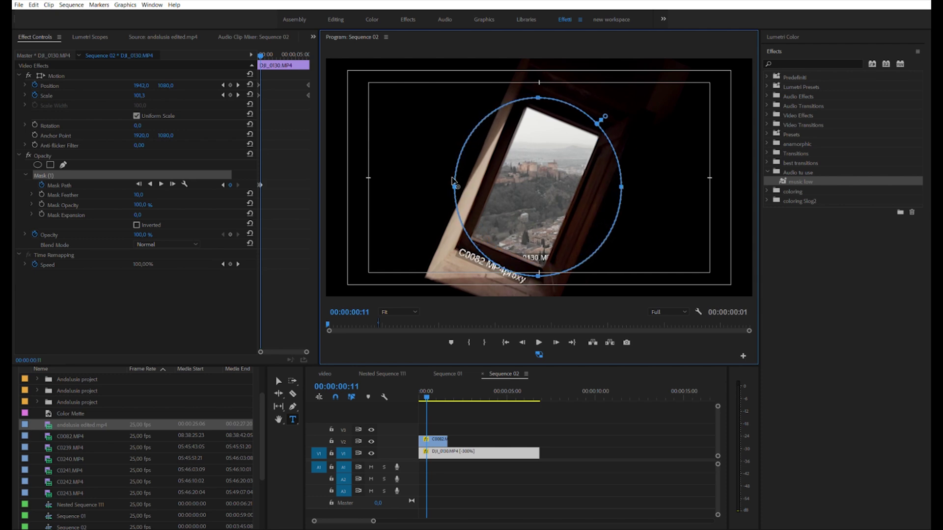
Step through later frames to check the mask fit, then play back the animation
left_click(410, 392)
key("Right")
key("Right")
key("Right")
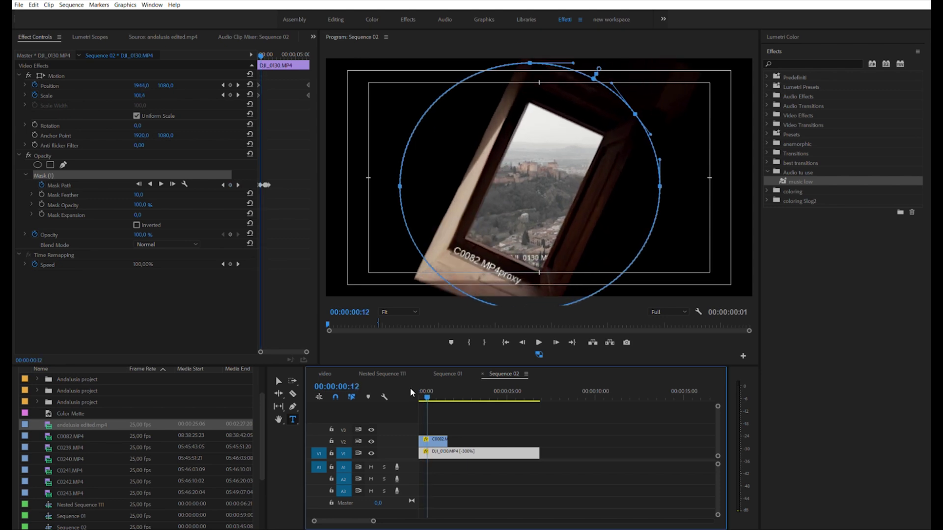
key("Right")
key("Right")
key("Right")
key("Right")
key("Right")
key("Right")
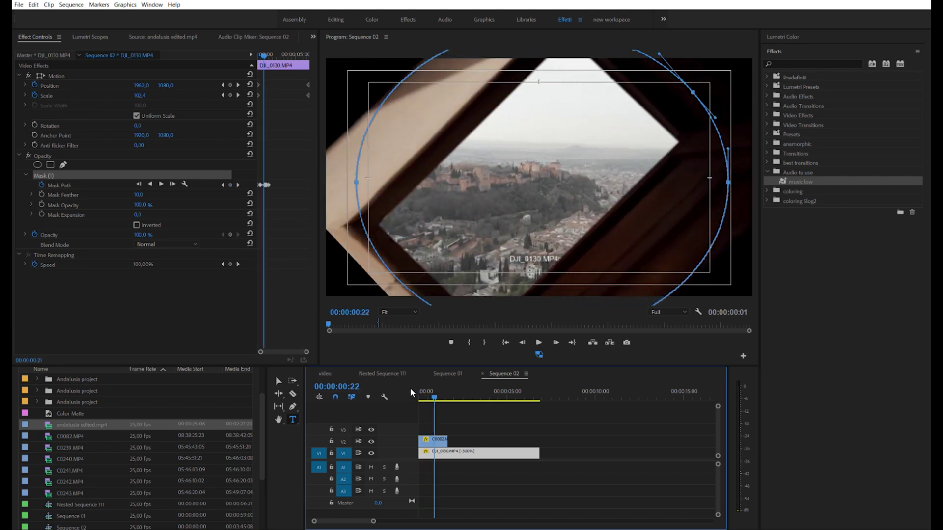
key("Right")
key("Right")
key("Right")
key("Right")
key("Left")
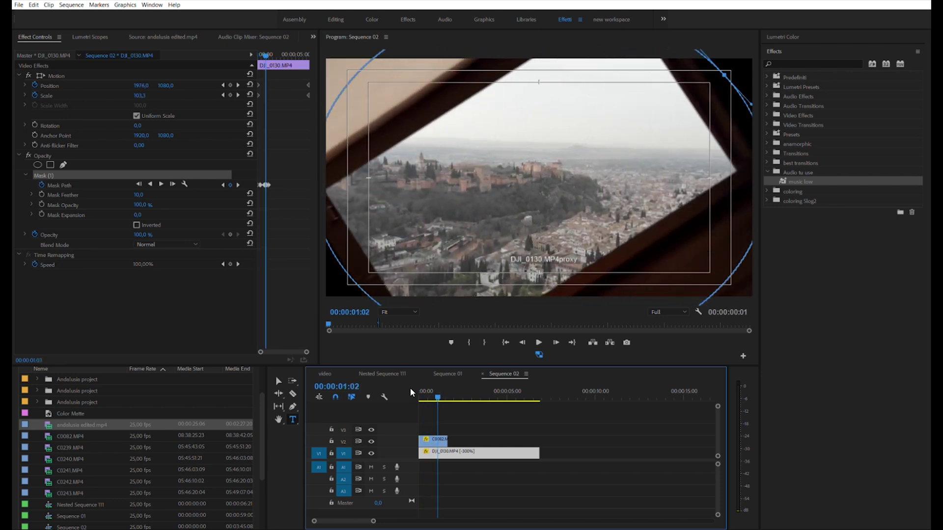
key("Left")
key("Left")
key("j")
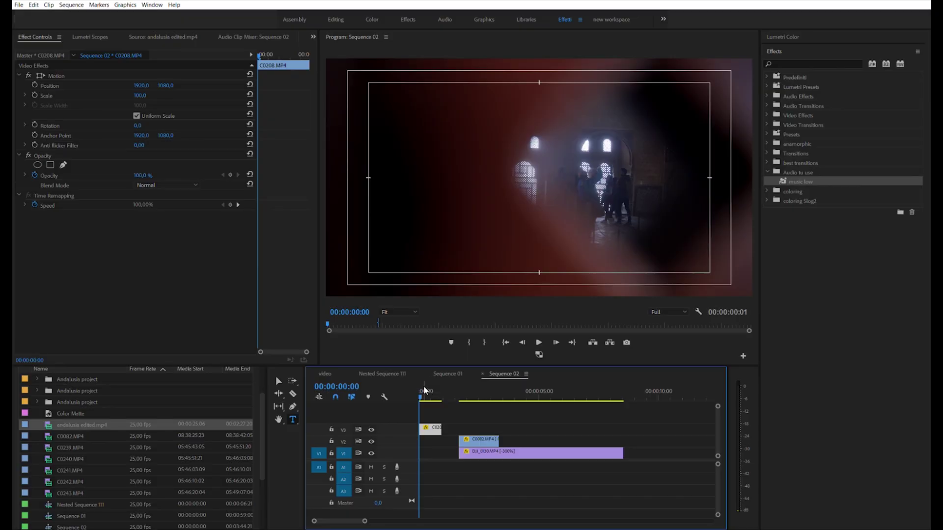
Play the sequence, then slide the V1 and V2 clips left under C0208
key("space")
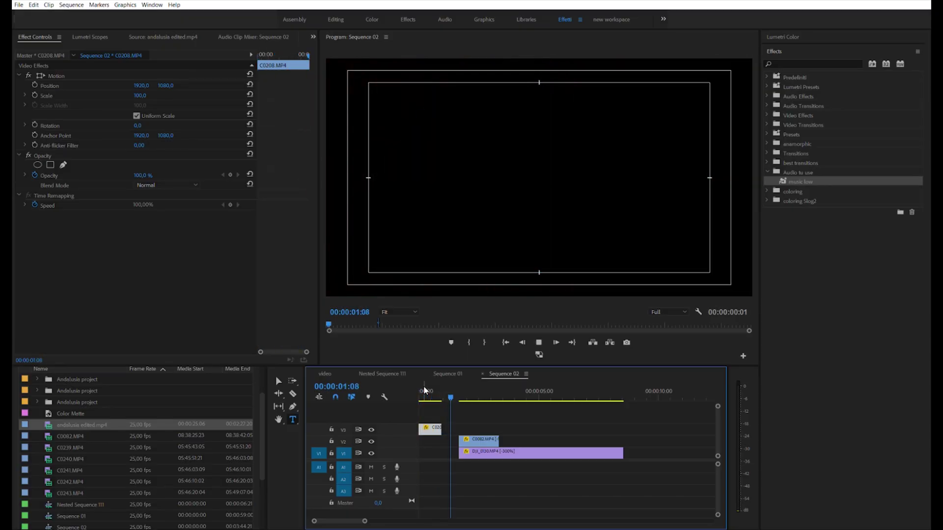
left_click_drag(483, 440, 445, 440)
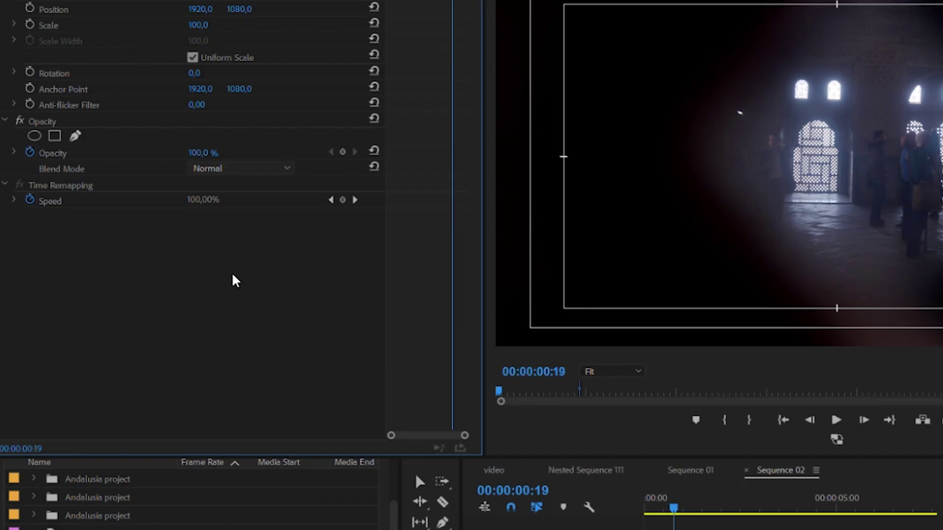
Give C0208 Lighten blend mode, scale 178, position 2065/1193 and 4° rotation
left_click(233, 280)
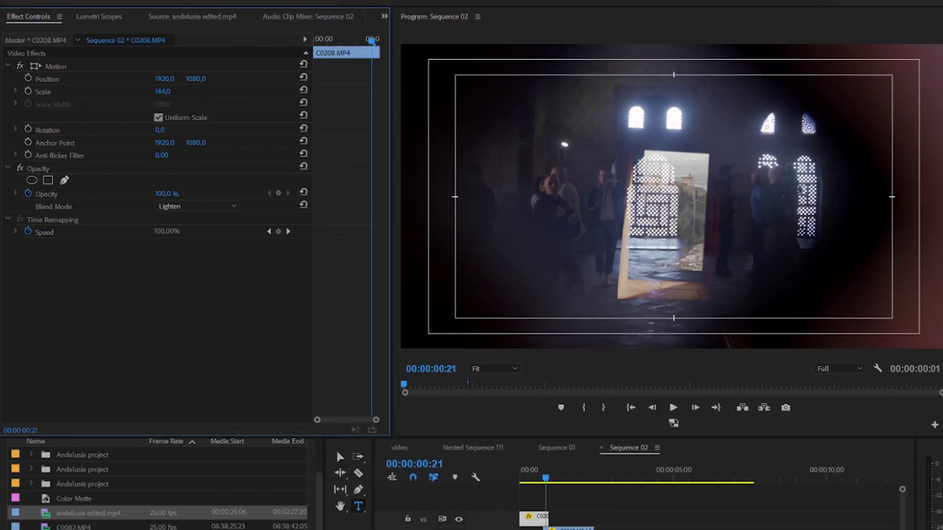
left_click_drag(162, 92, 185, 91)
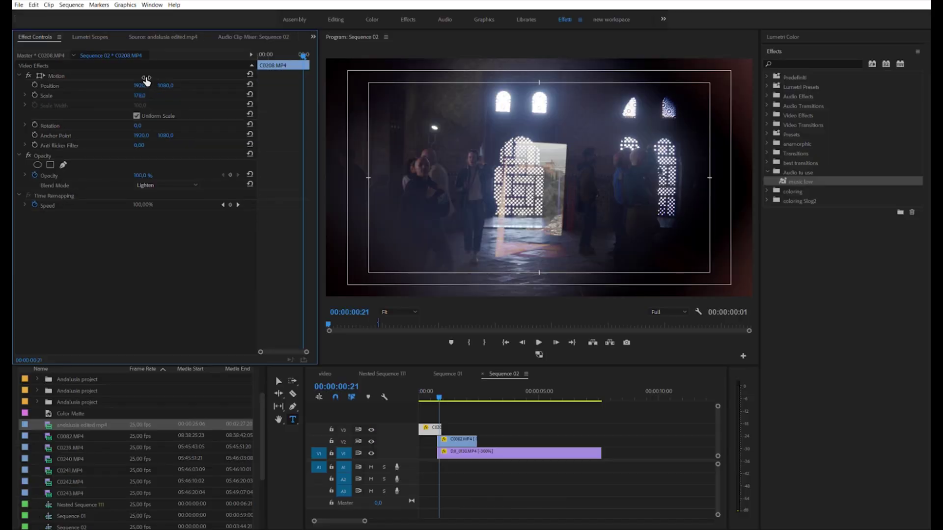
mouse_move(142, 86)
left_mouse_down()
mouse_move(286, 66)
mouse_move(305, 52)
left_mouse_up()
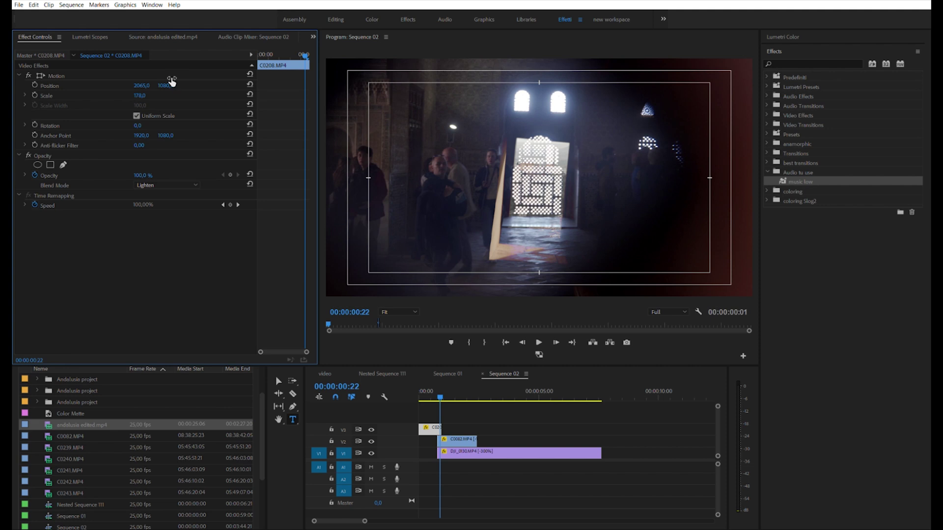
left_click_drag(171, 82, 207, 82)
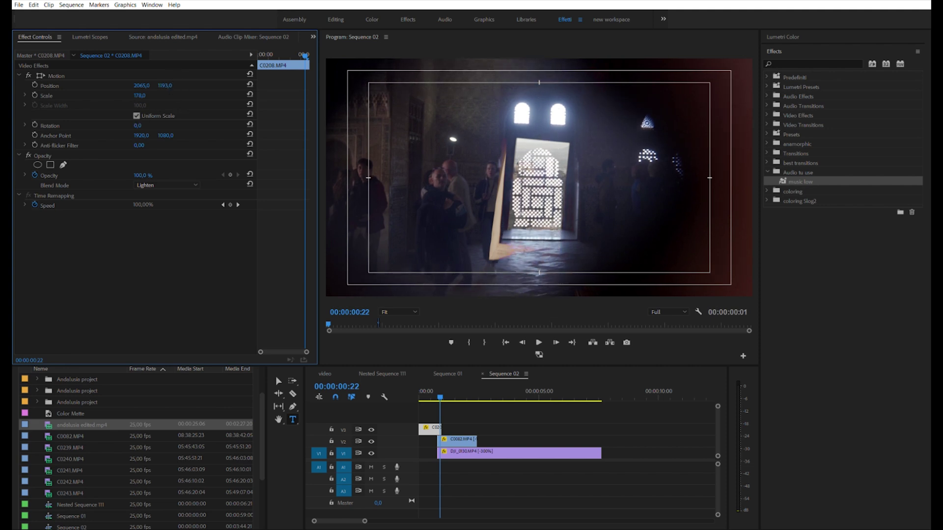
left_click_drag(137, 125, 147, 126)
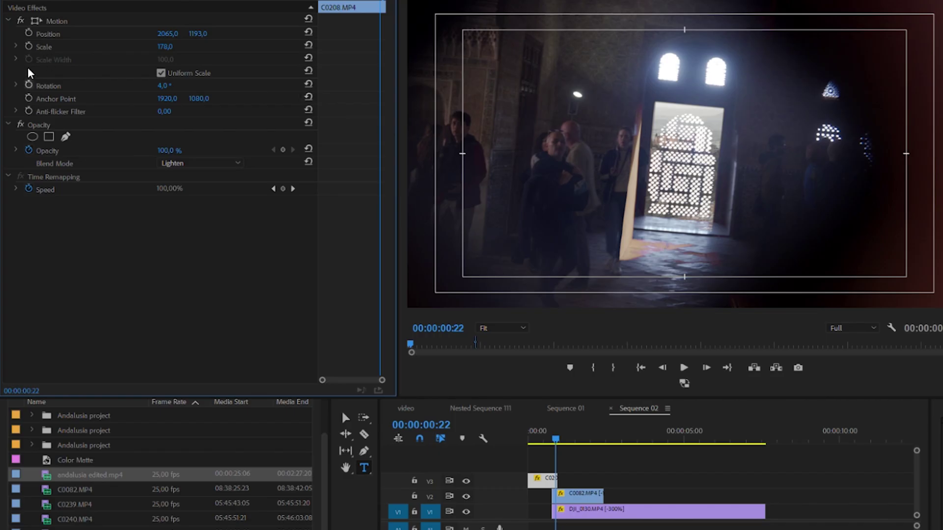
Keyframe C0208's aligned Position, Scale and Rotation, then step back toward the start
left_click(28, 86)
left_click(28, 46)
left_click(29, 33)
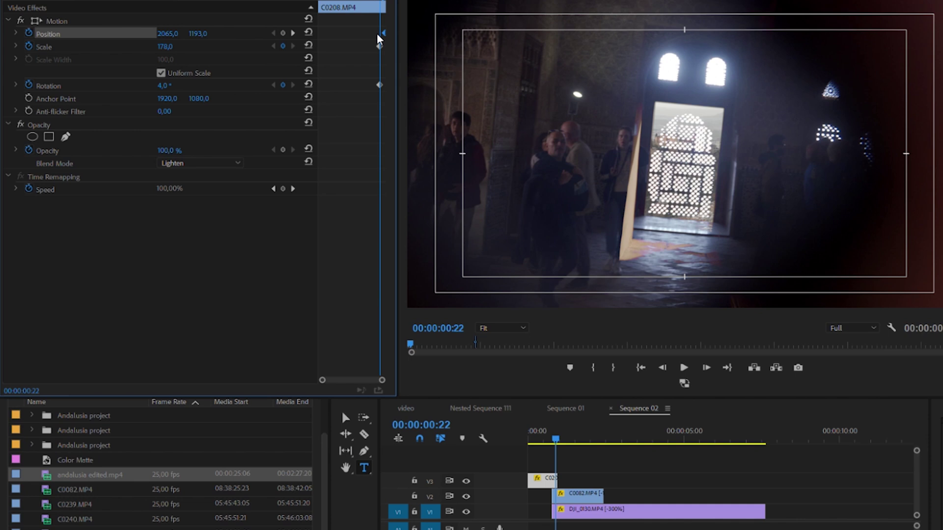
key("Left")
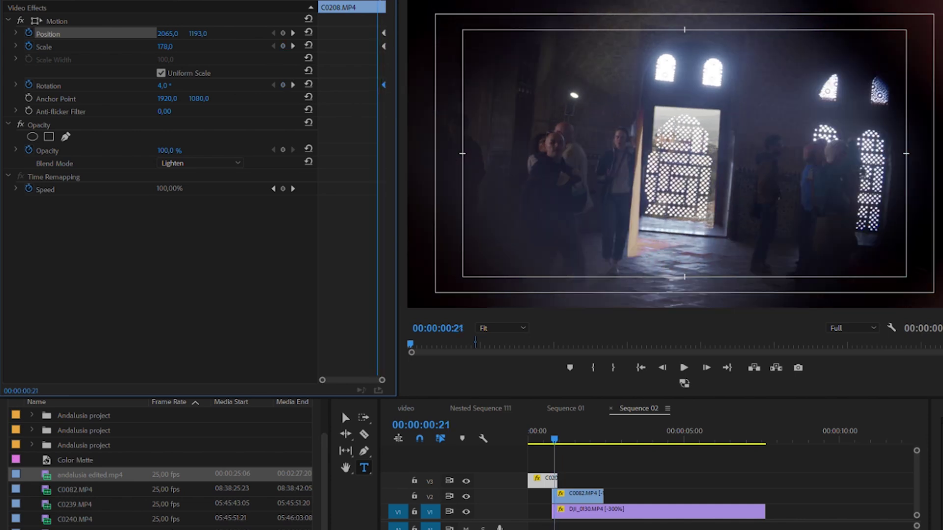
key("Left")
key("Left")
key("Left")
key("Left")
key("Left")
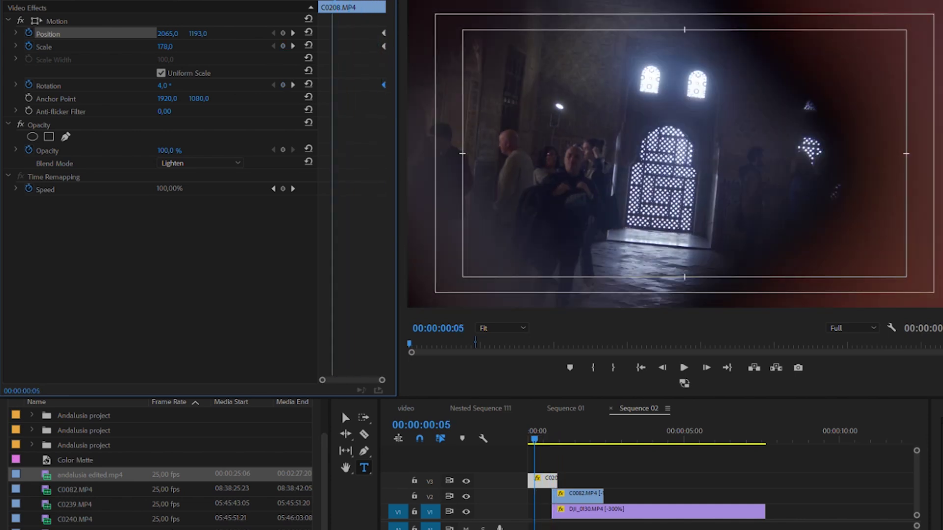
key("Left")
key("Left")
At the clip start, set C0208 to scale 222 and rotation -56°, then review playback
left_click_drag(165, 47, 219, 47)
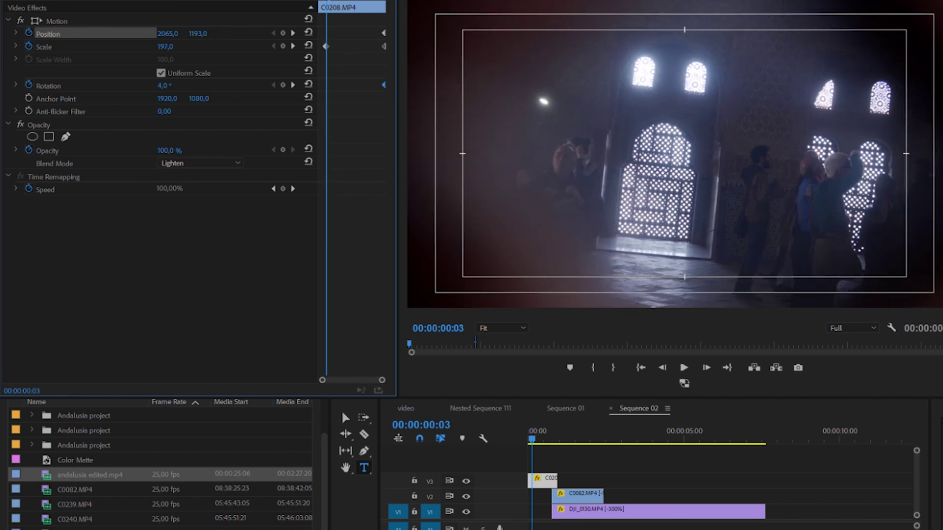
left_click_drag(324, 46, 319, 47)
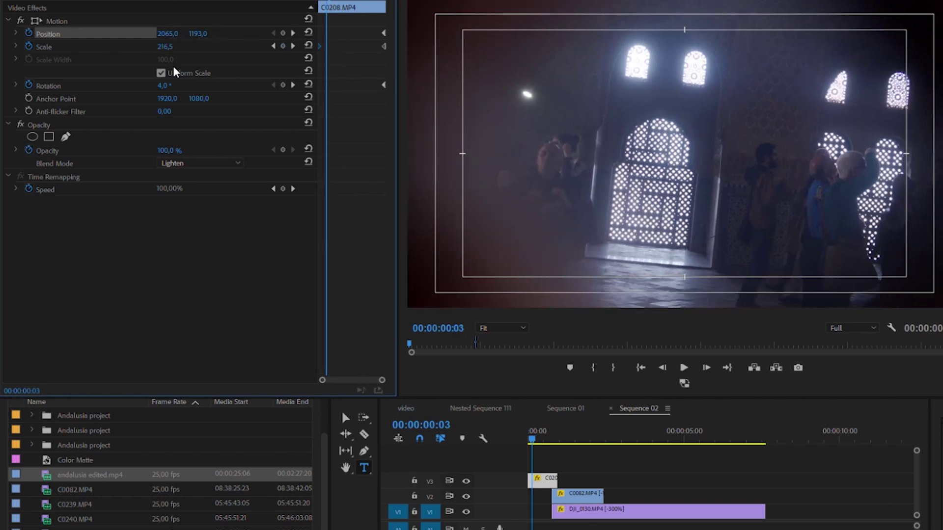
left_click_drag(163, 86, 124, 86)
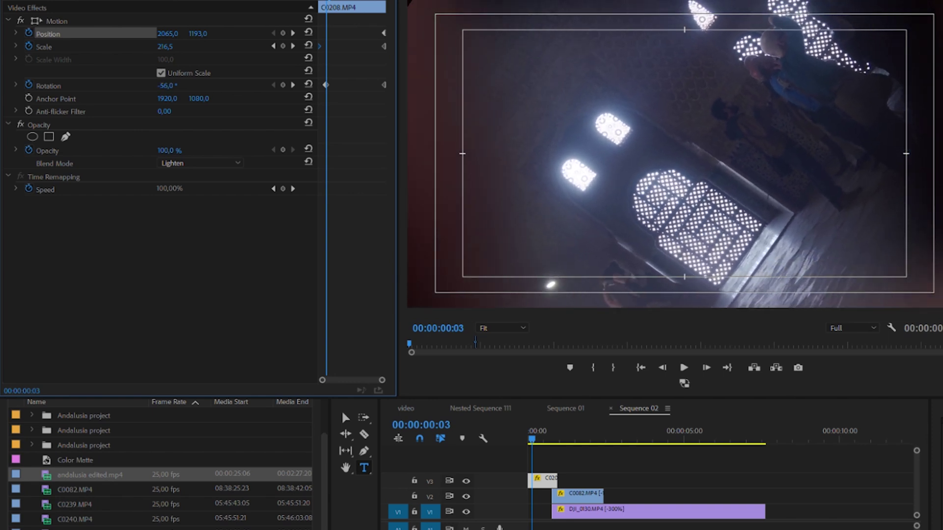
left_click_drag(324, 82, 319, 84)
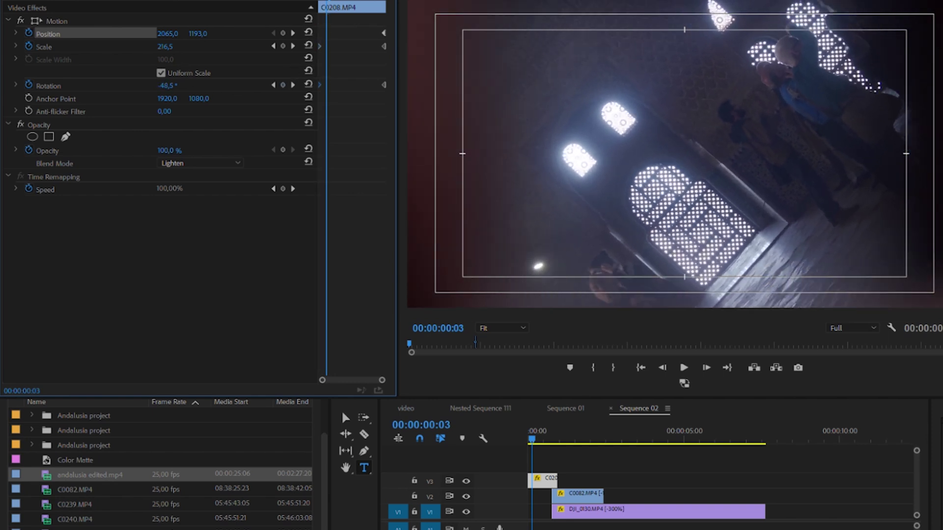
key("Left")
key("Left")
key("ctrl+z")
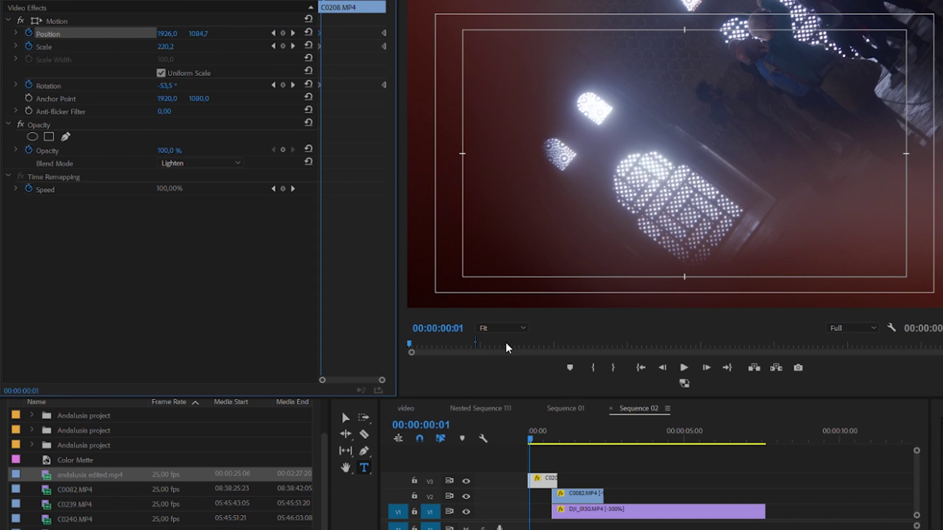
left_click_drag(532, 433, 519, 434)
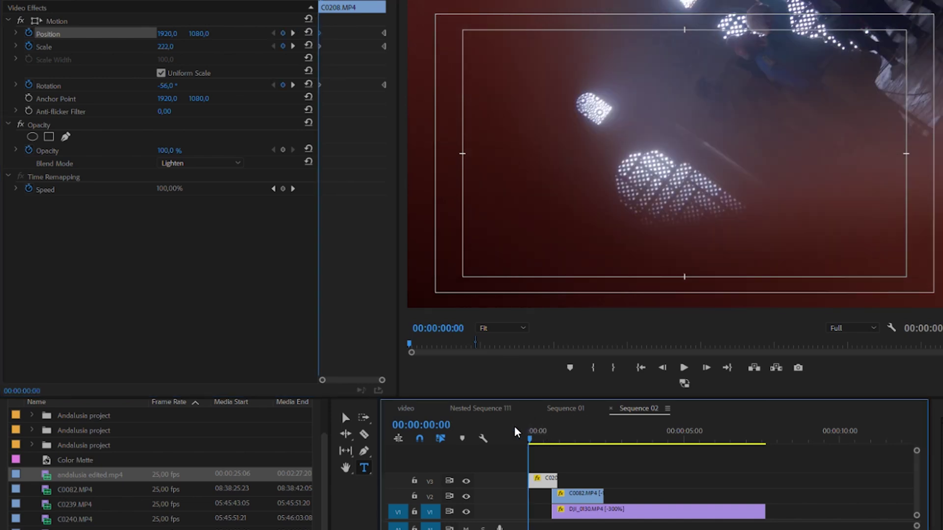
key("space")
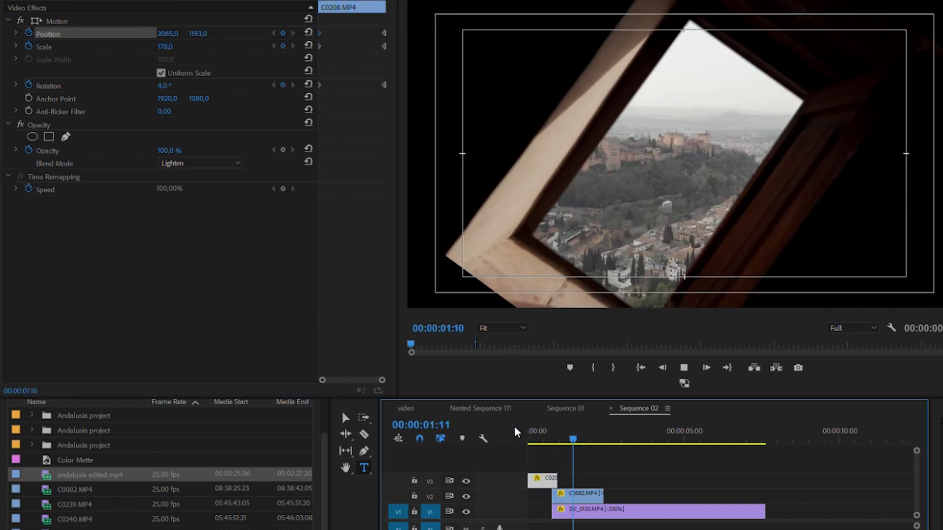